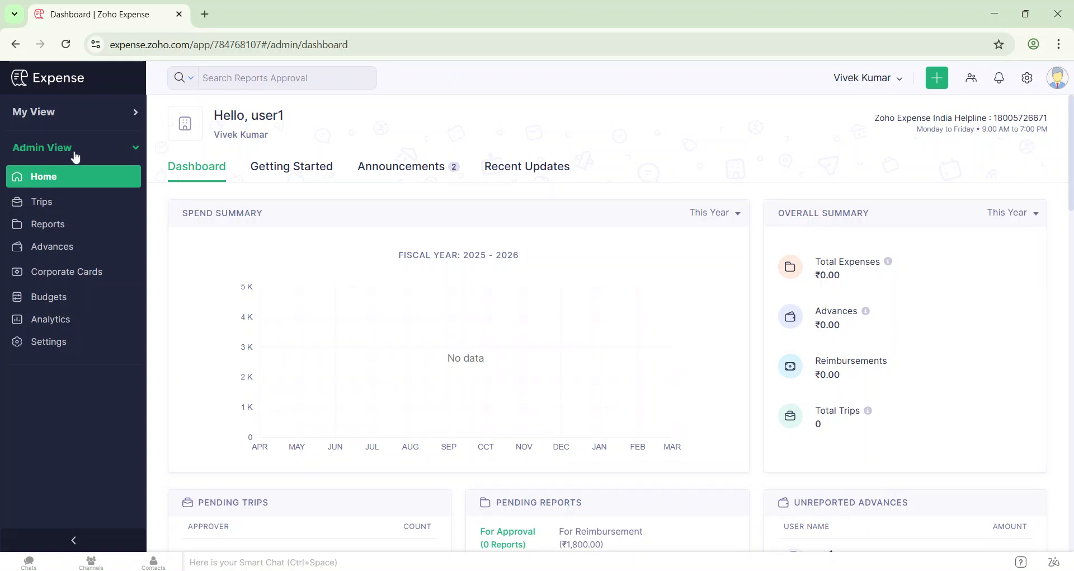
- Open the default policy's category limits in the settings and toggle the Advance Tax category off and back on
{"action": "left_click", "coordinate": [49, 348]}
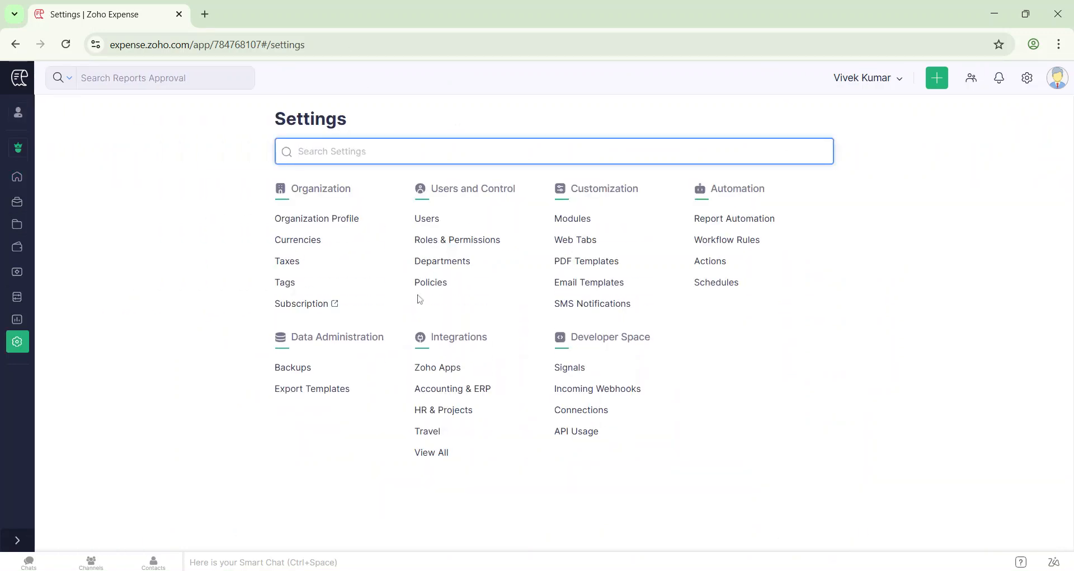
{"action": "left_click", "coordinate": [432, 287]}
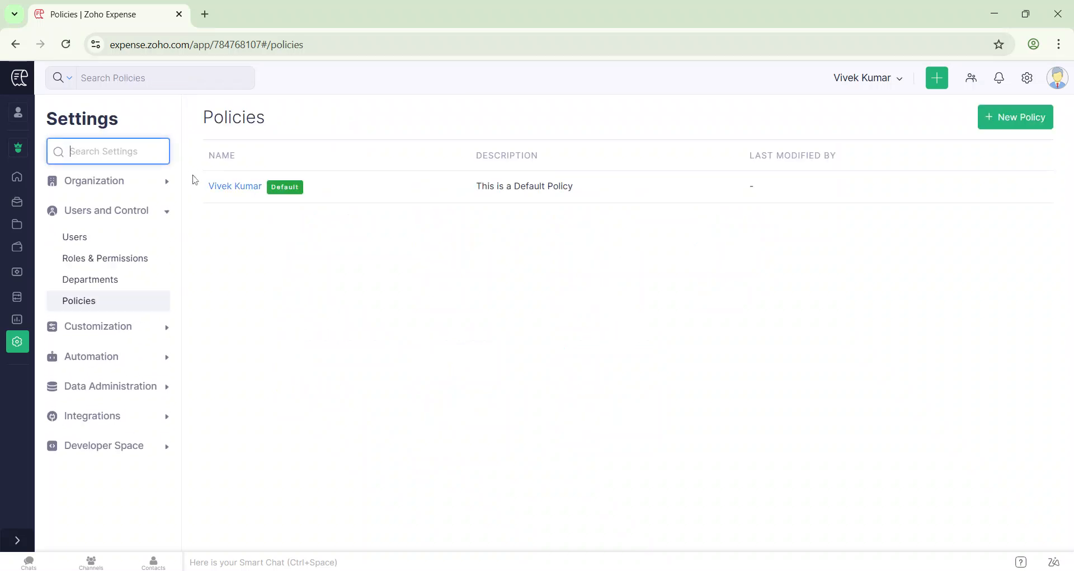
{"action": "left_click", "coordinate": [221, 189]}
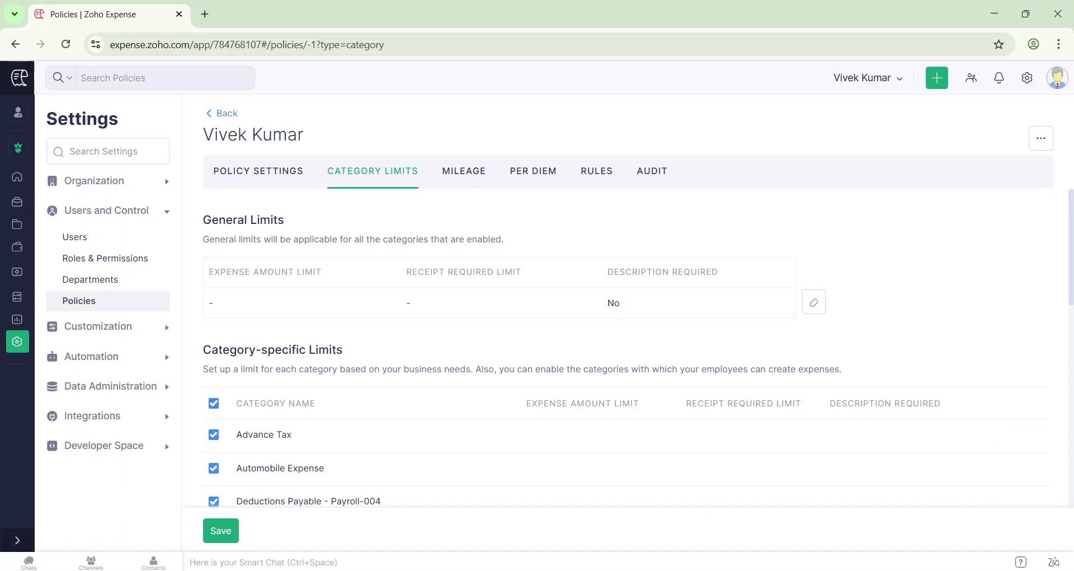
{"action": "left_click", "coordinate": [215, 435]}
{"action": "left_click", "coordinate": [215, 441]}
- Open the field customization list of the Expenses module in the settings
{"action": "left_click", "coordinate": [95, 333]}
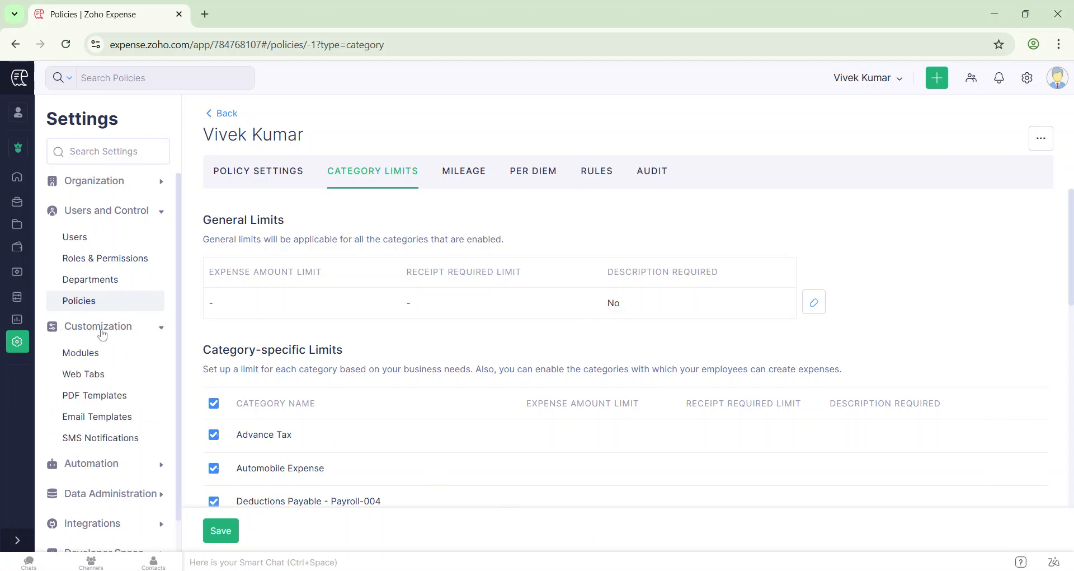
{"action": "left_click", "coordinate": [84, 358]}
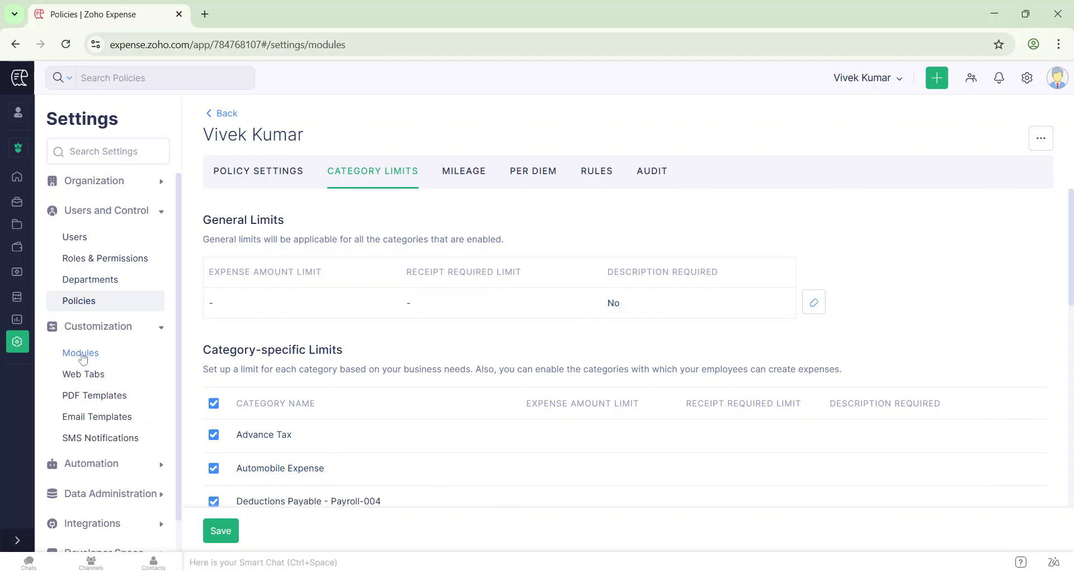
{"action": "left_click", "coordinate": [249, 231]}
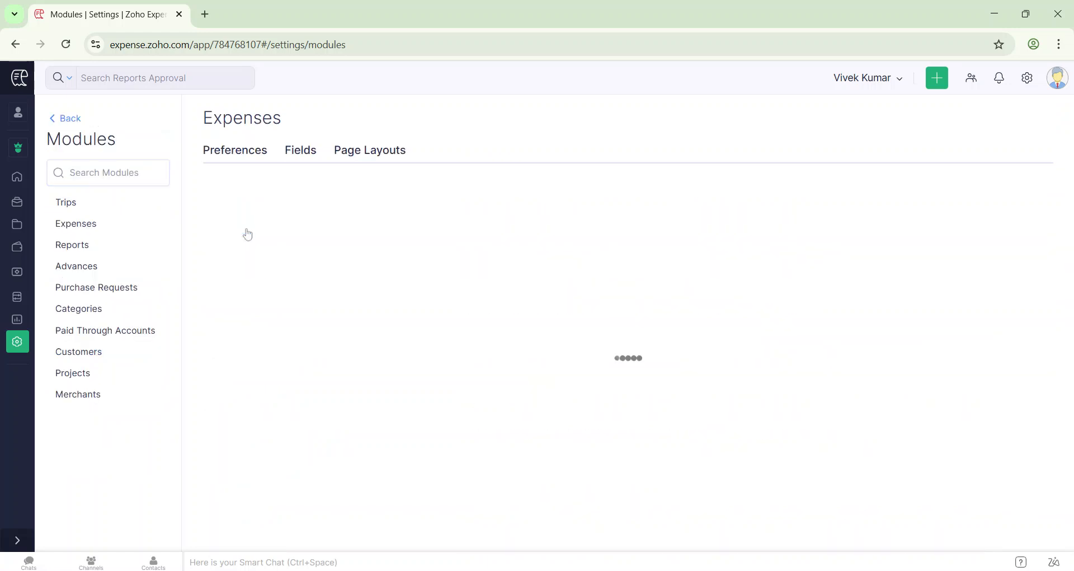
{"action": "left_click", "coordinate": [294, 153]}
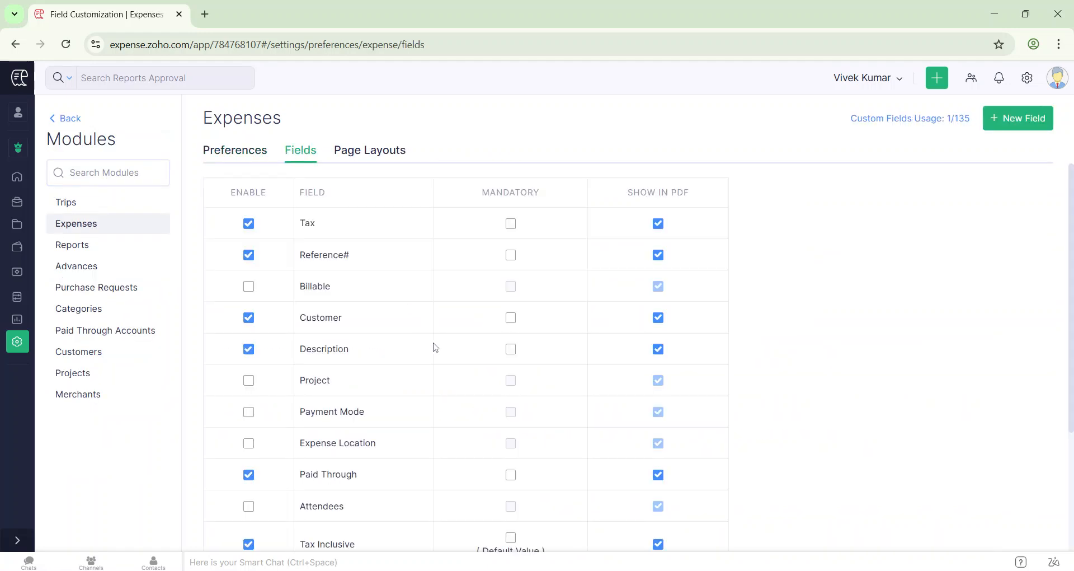
- Start a new custom expense field labelled "Travel Type" with the Dropdown data type
{"action": "left_click", "coordinate": [1024, 118]}
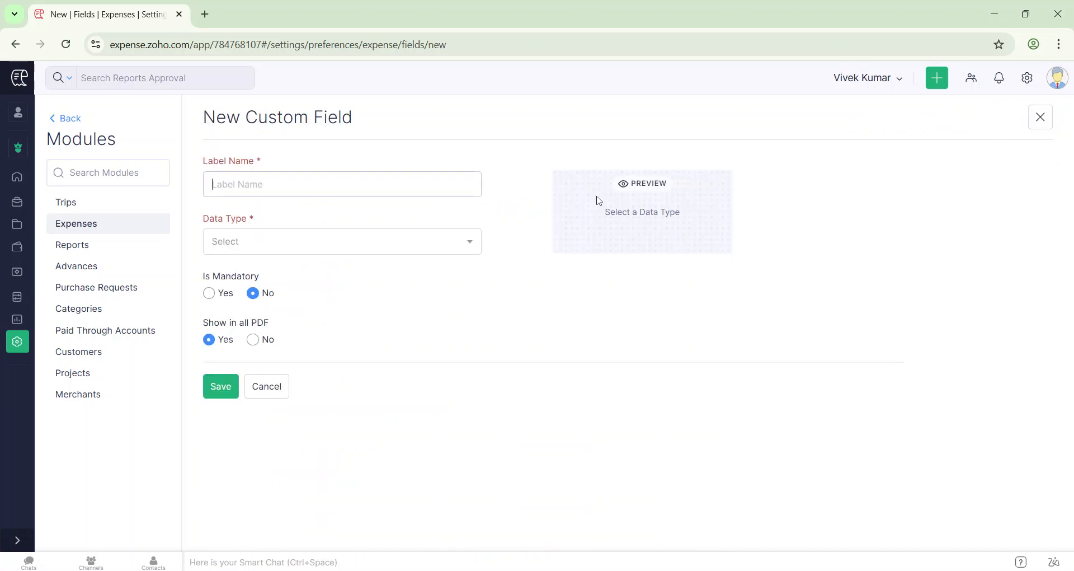
{"action": "type", "text": "Tr"}
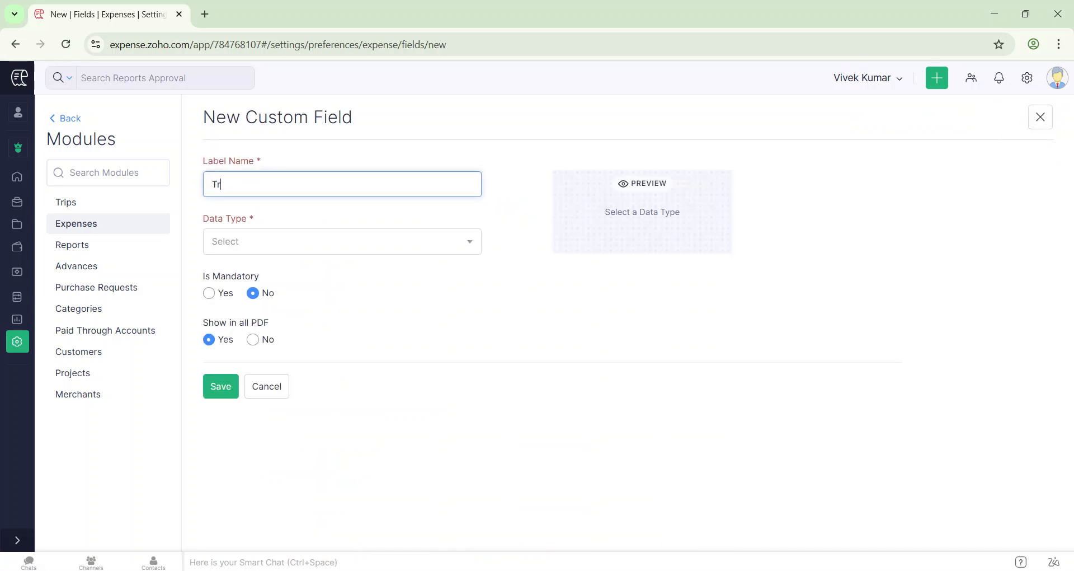
{"action": "type", "text": "avel Type"}
{"action": "left_click", "coordinate": [268, 244]}
{"action": "type", "text": "dro"}
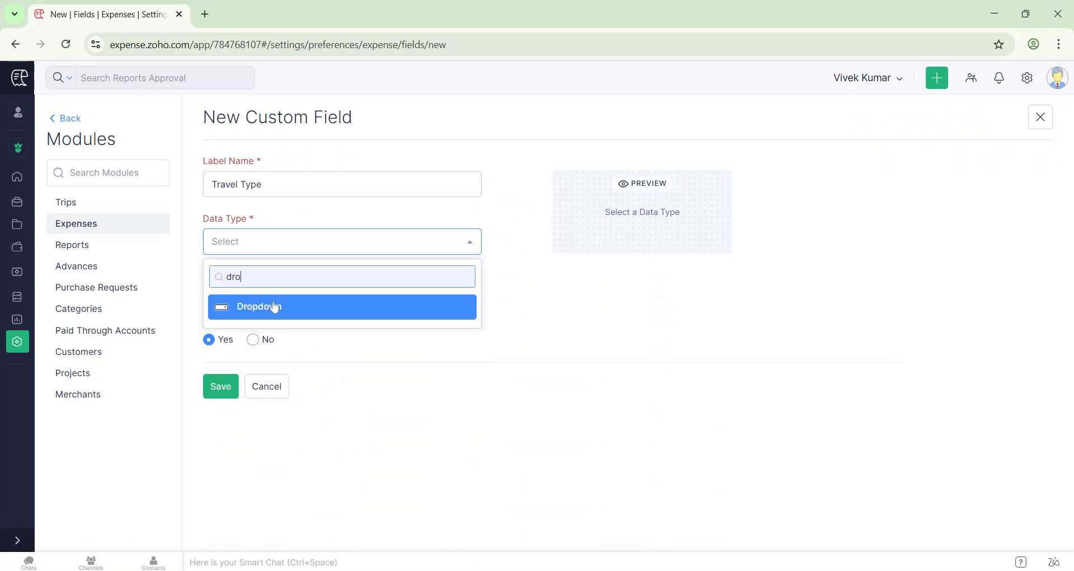
{"action": "left_click", "coordinate": [274, 307]}
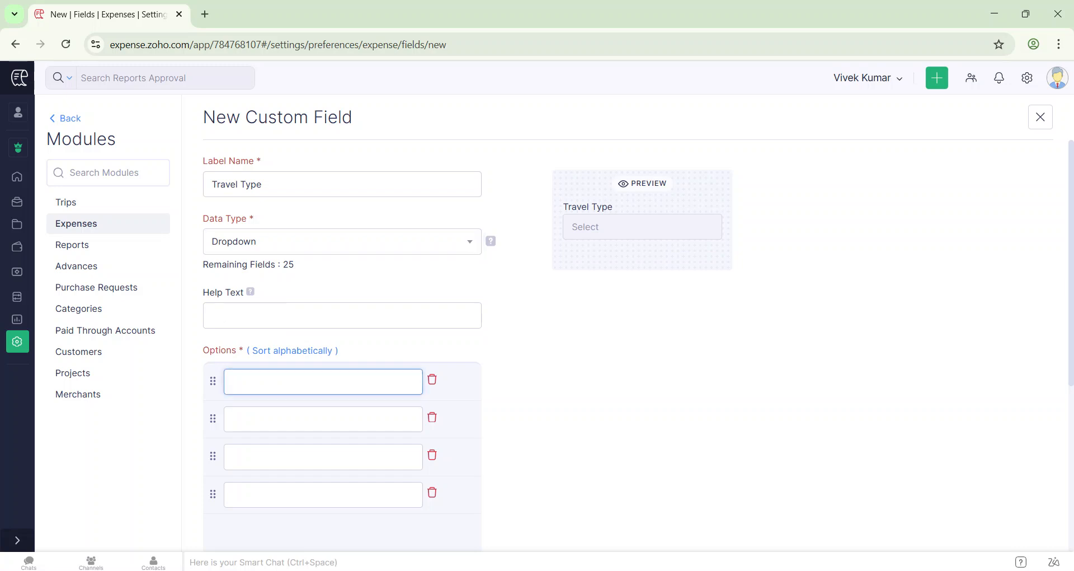
- Add the options Flight, Train, Cab and Bus to the dropdown field and save it
{"action": "scroll", "coordinate": [592, 283], "scroll_direction": "down", "scroll_amount": 2}
{"action": "type", "text": "A"}
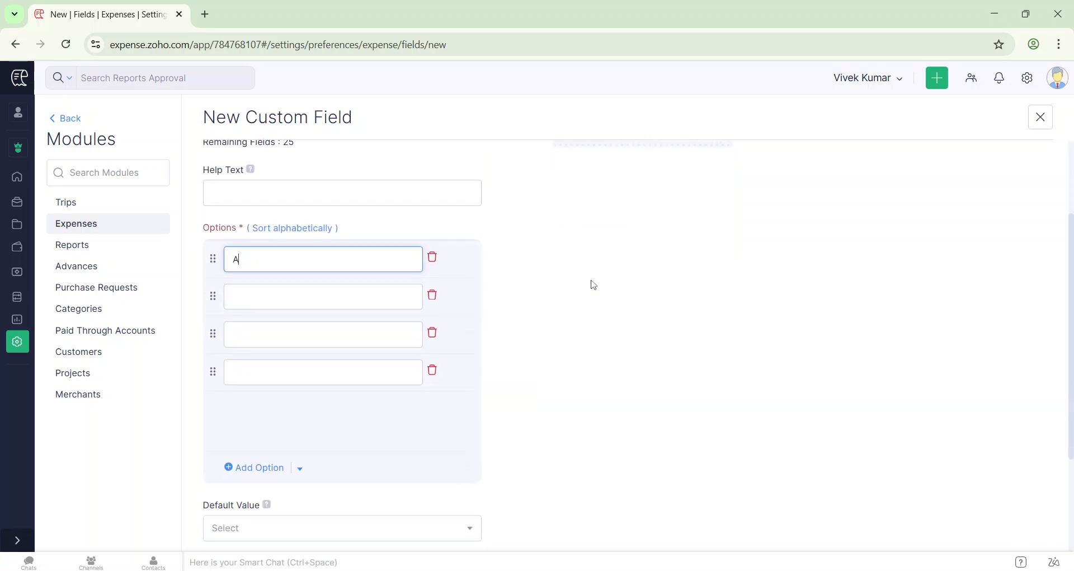
{"action": "type", "text": "Flight"}
{"action": "left_click", "coordinate": [358, 296]}
{"action": "type", "text": "Tr"}
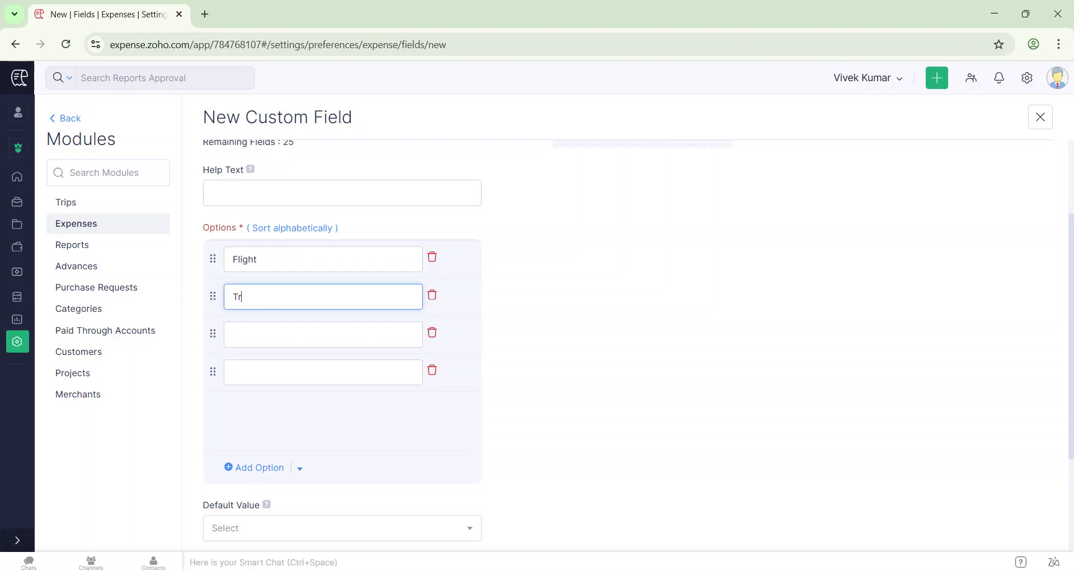
{"action": "type", "text": "ain"}
{"action": "left_click", "coordinate": [324, 334]}
{"action": "type", "text": "Cab"}
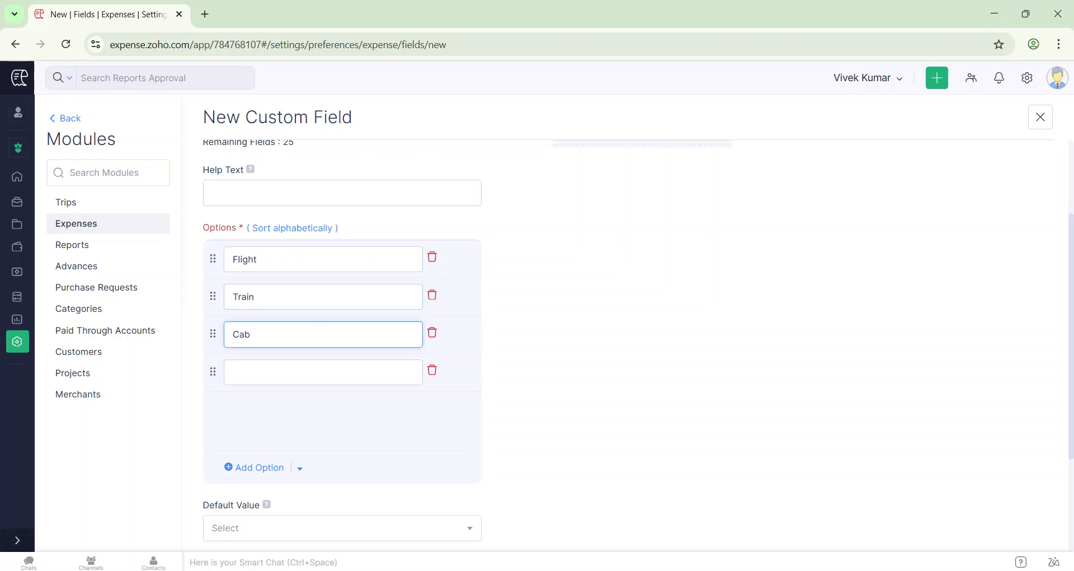
{"action": "left_click", "coordinate": [266, 365]}
{"action": "type", "text": "Bus"}
{"action": "scroll", "coordinate": [342, 336], "scroll_direction": "down", "scroll_amount": 3}
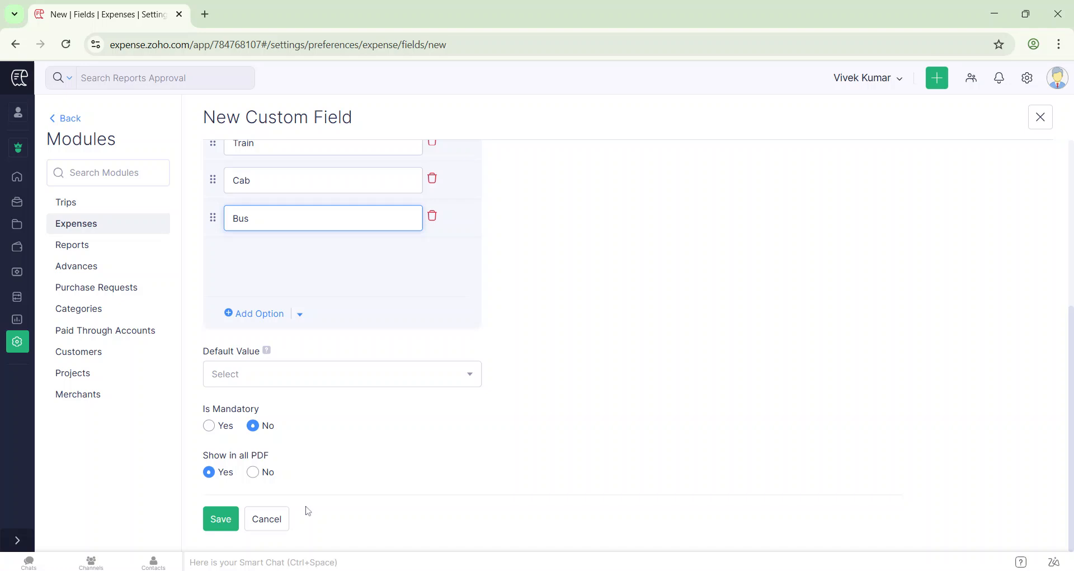
{"action": "left_click", "coordinate": [217, 521]}
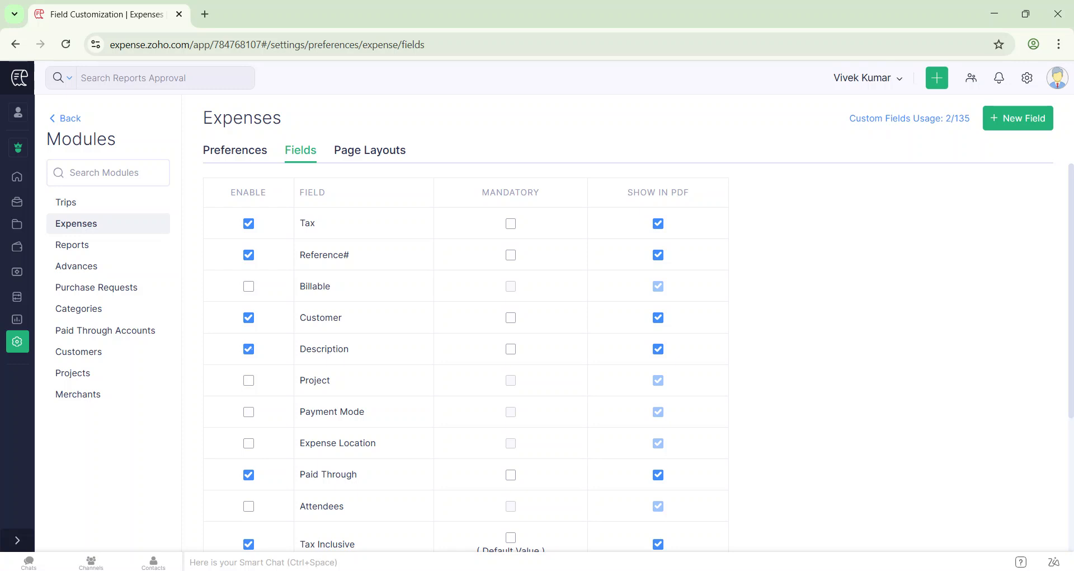
- Start a new expense page layout named "Travel type" and assign it to the Travel Expense category
{"action": "left_click", "coordinate": [354, 152]}
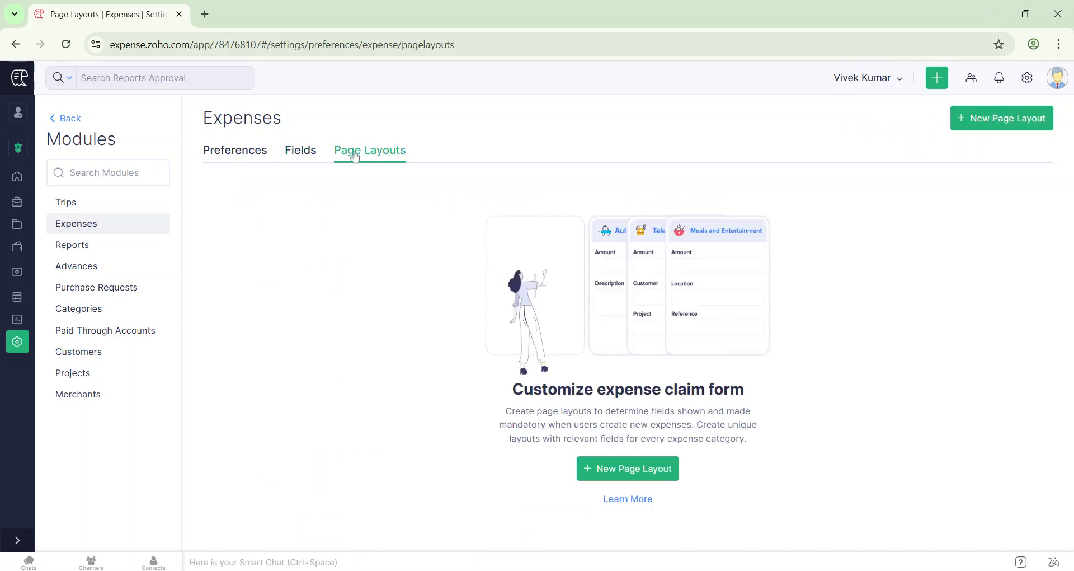
{"action": "left_click", "coordinate": [617, 473]}
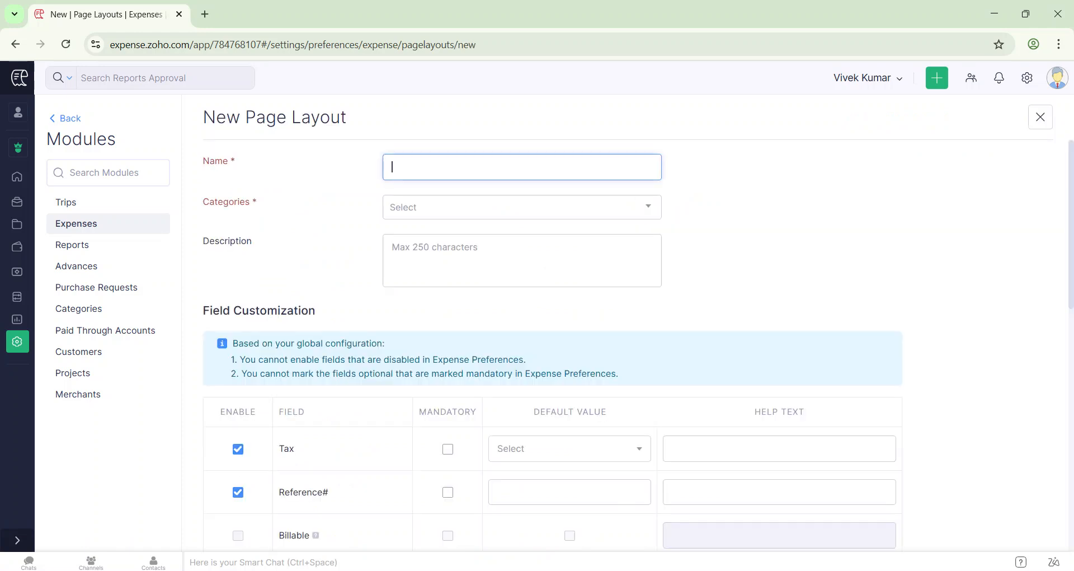
{"action": "type", "text": "Travel type"}
{"action": "left_click", "coordinate": [433, 208]}
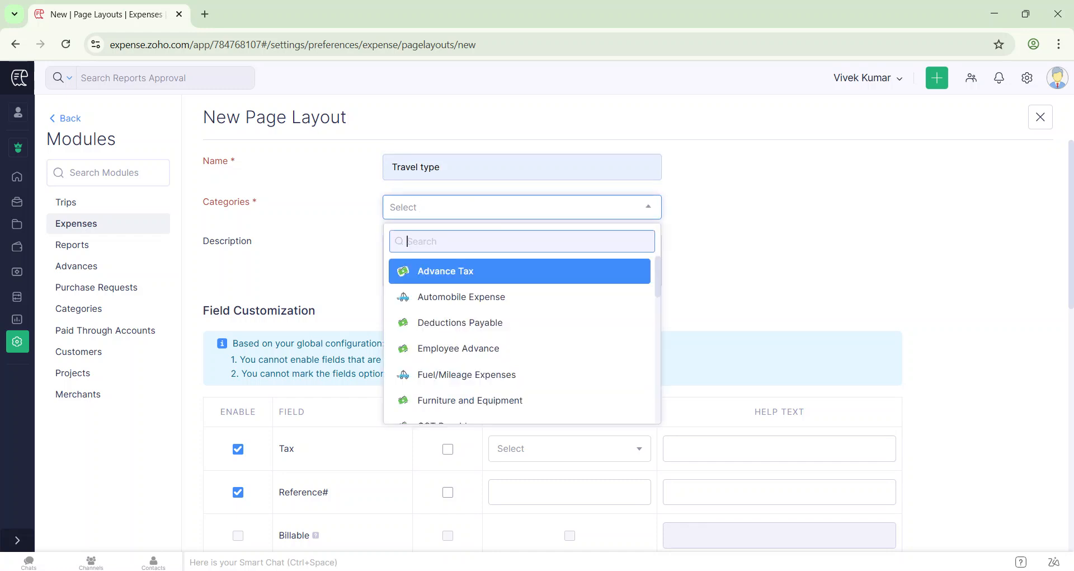
{"action": "type", "text": "Trave"}
{"action": "left_click", "coordinate": [467, 271]}
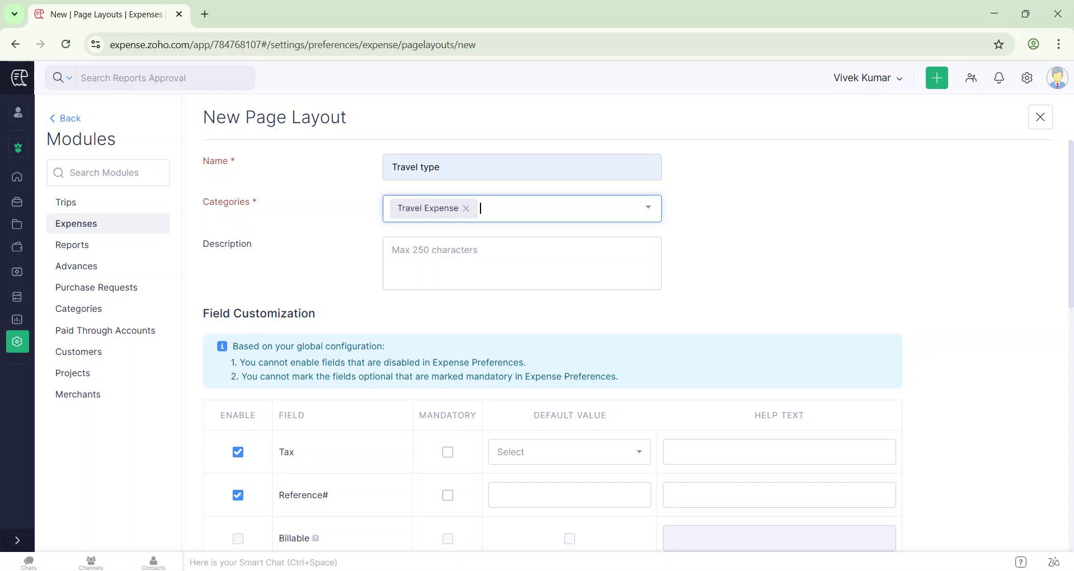
- Enable the Travel Type field in the page layout, make it mandatory and set its default value to Flight
{"action": "scroll", "coordinate": [553, 336], "scroll_direction": "down", "scroll_amount": 10}
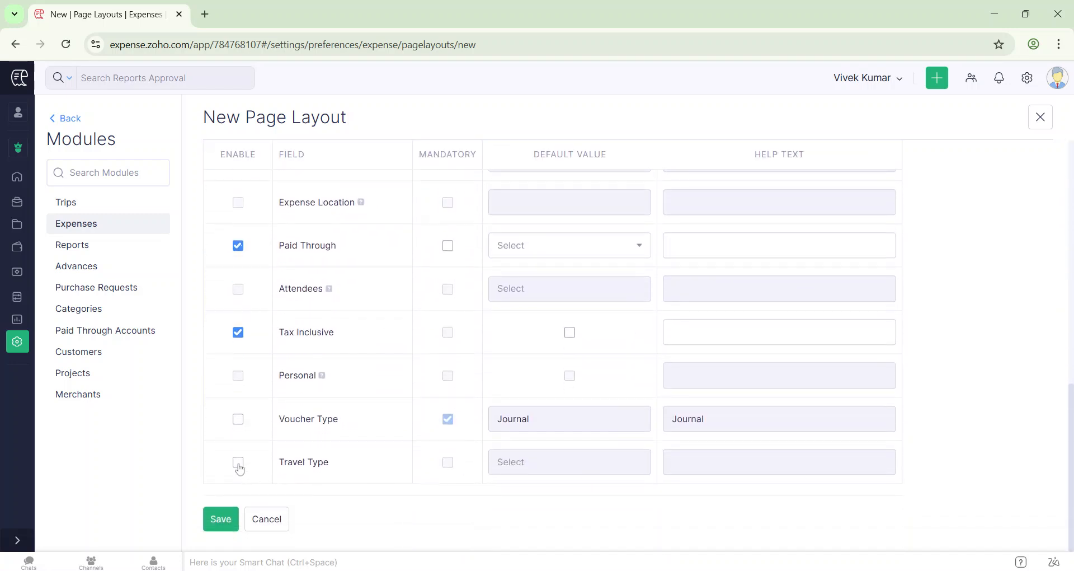
{"action": "left_click", "coordinate": [237, 464]}
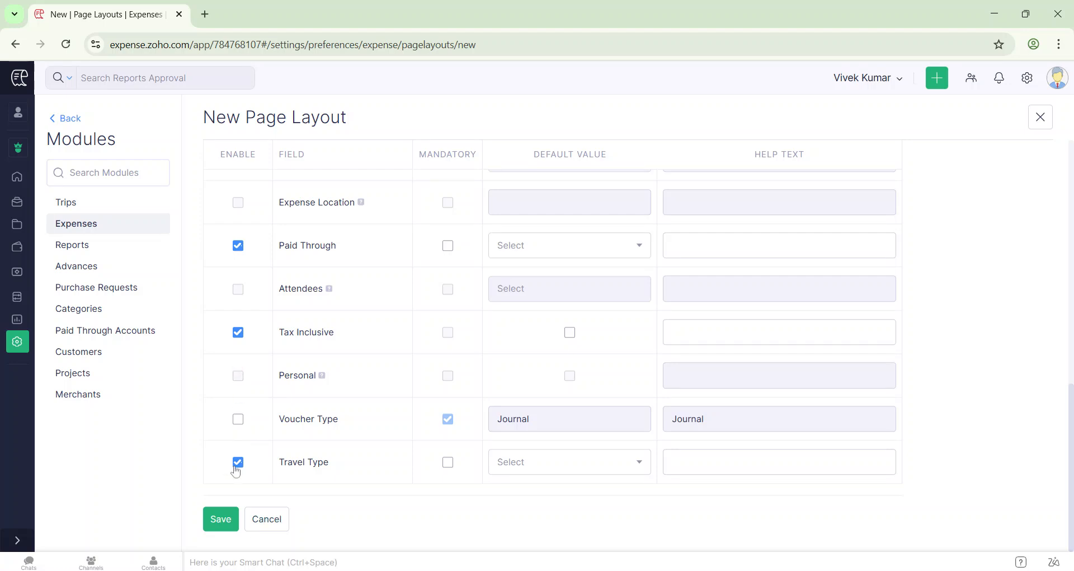
{"action": "left_click", "coordinate": [447, 463]}
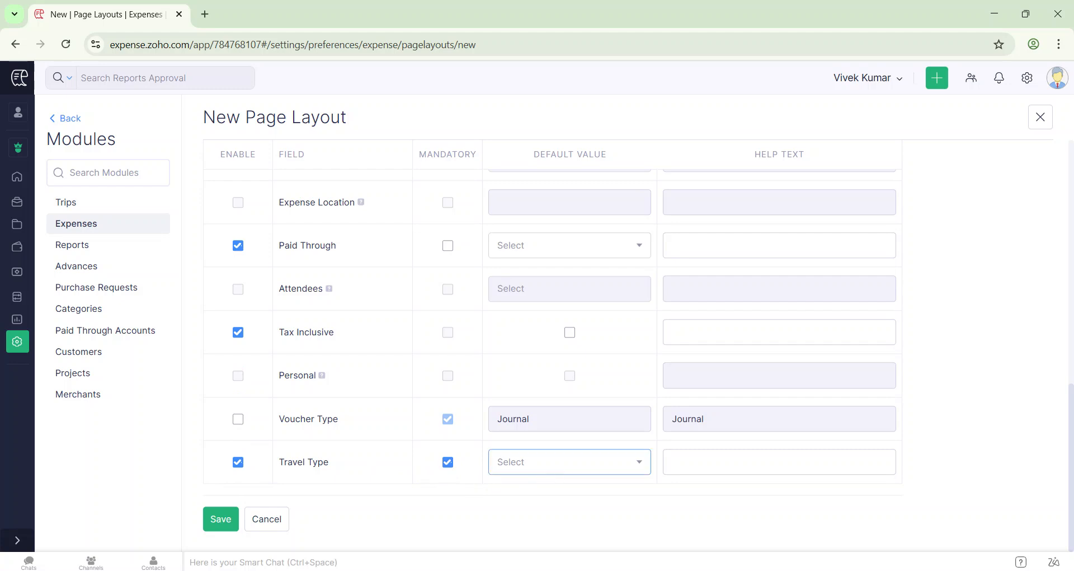
{"action": "left_click", "coordinate": [556, 469]}
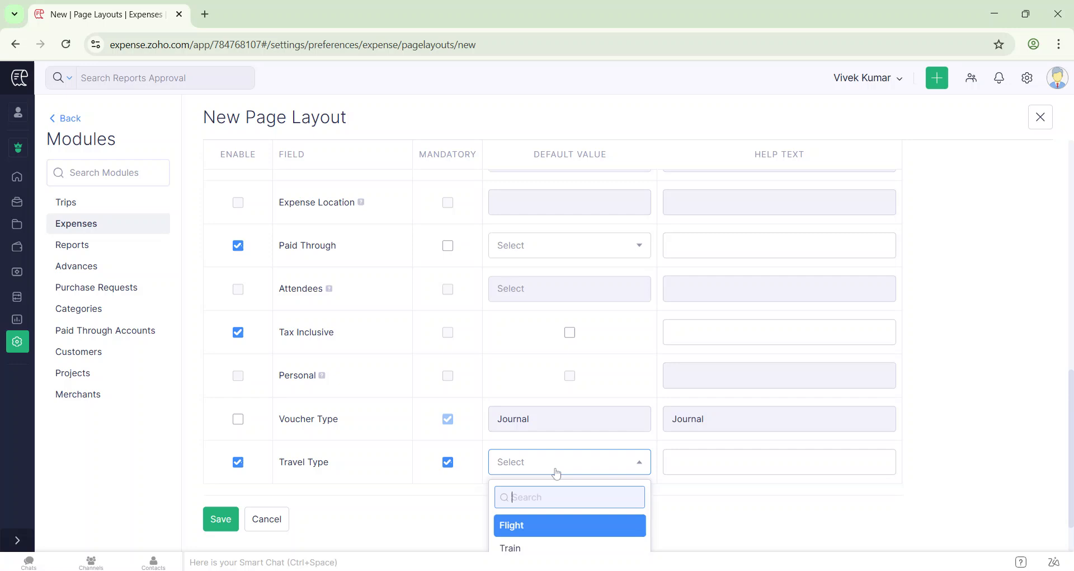
{"action": "left_click", "coordinate": [520, 526]}
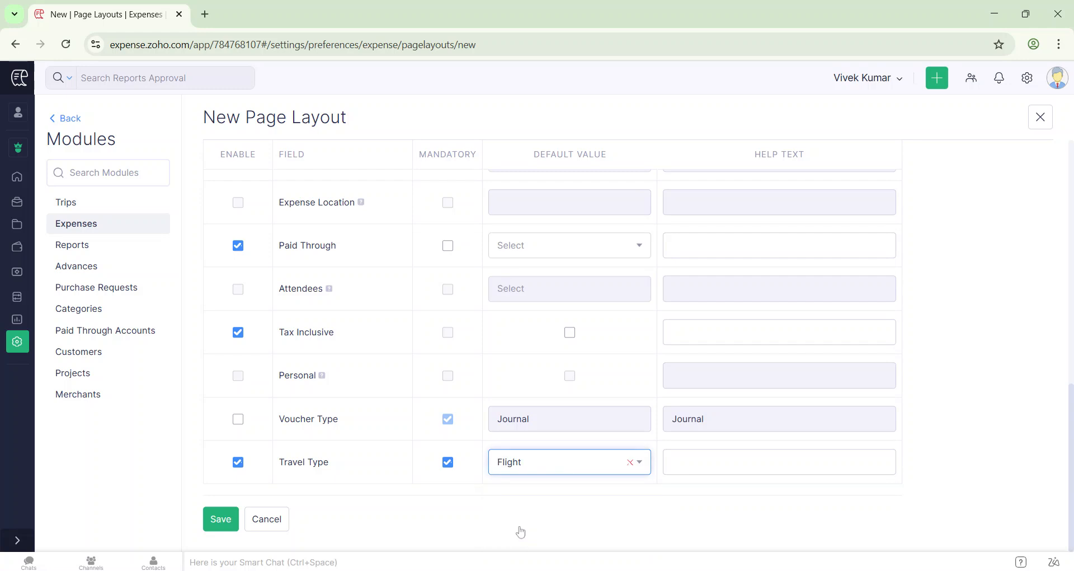
- Enter "Please Select the Travel Type" as the Travel Type field's help text and save the page layout
{"action": "key", "text": "Tab"}
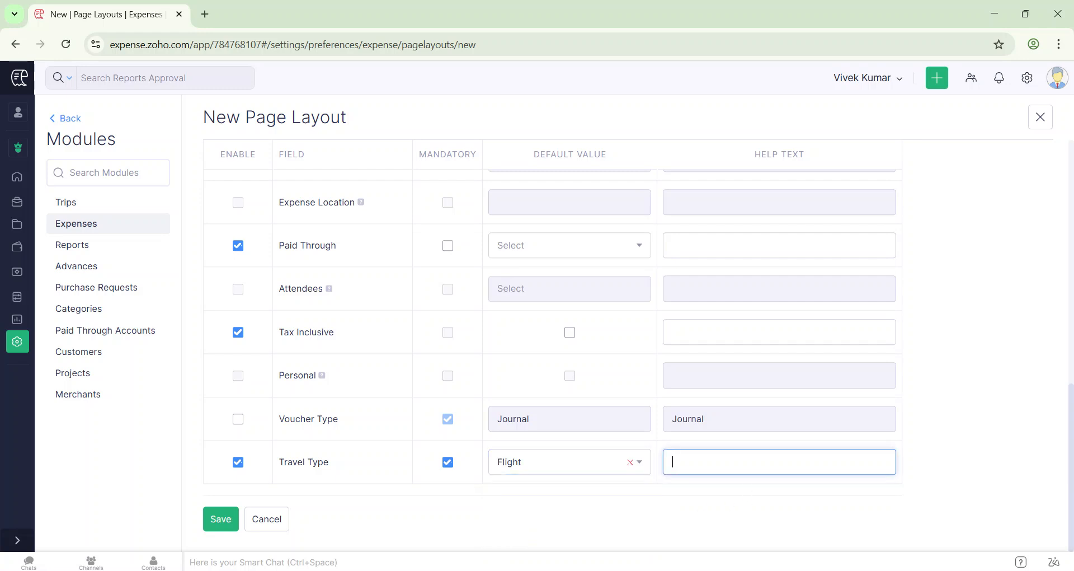
{"action": "type", "text": "Please Select the Travel Type"}
{"action": "left_click", "coordinate": [218, 518]}
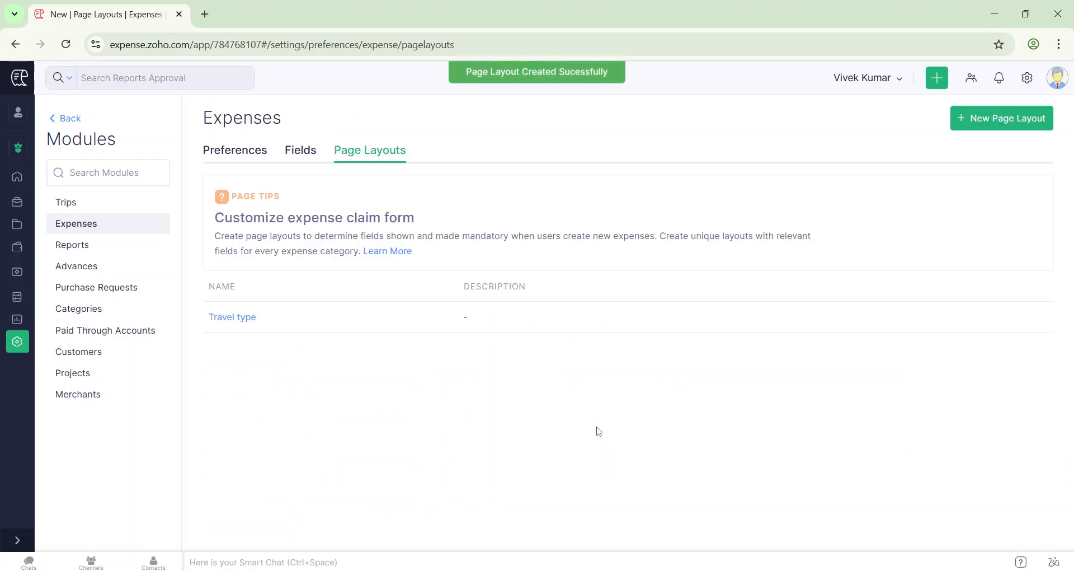
- Switch to My View and start a new expense dated 05/04/2025
{"action": "left_click", "coordinate": [17, 111]}
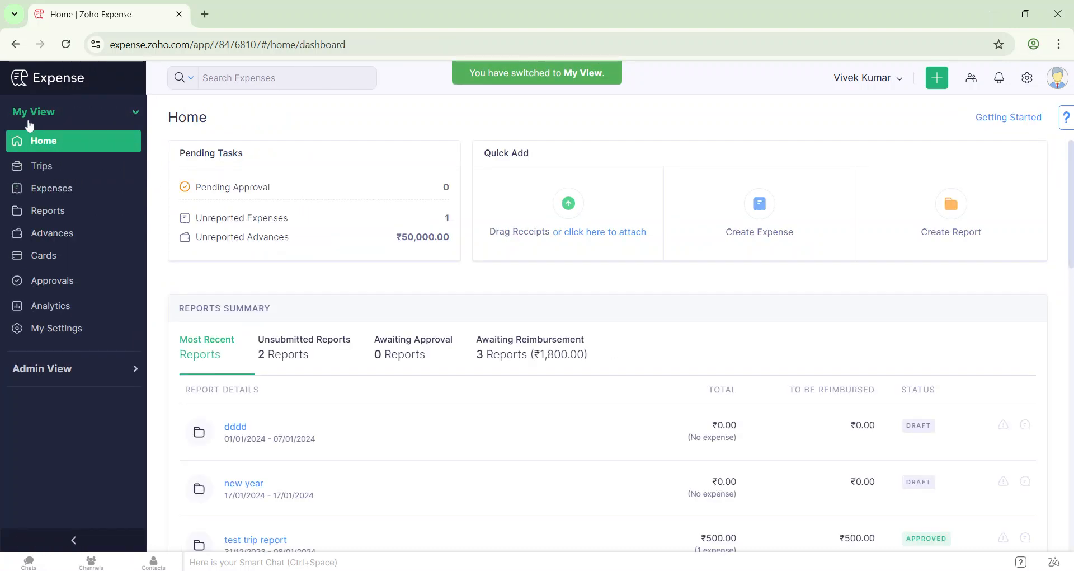
{"action": "left_click", "coordinate": [53, 190]}
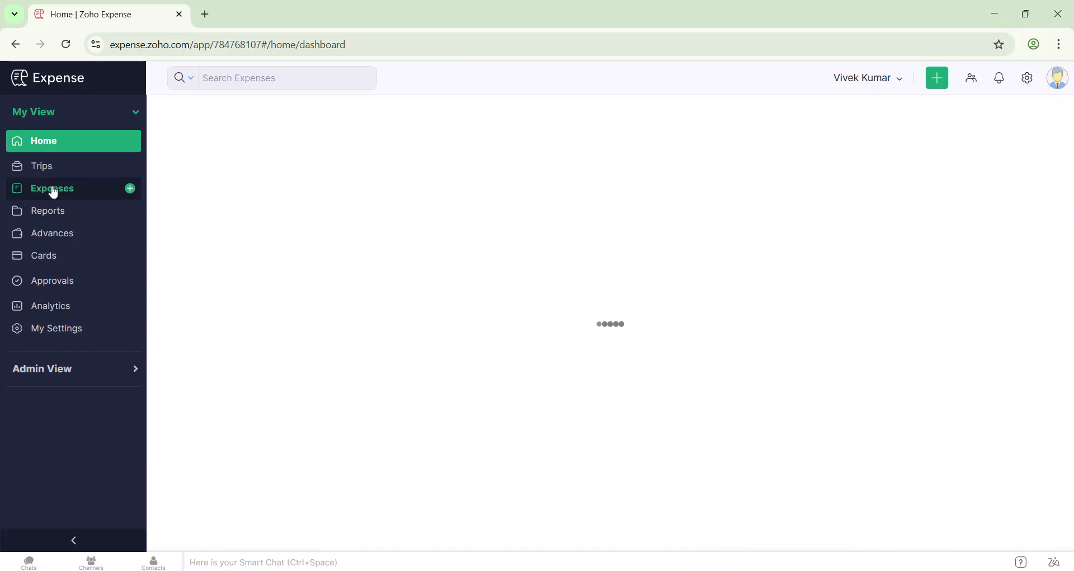
{"action": "left_click", "coordinate": [875, 127]}
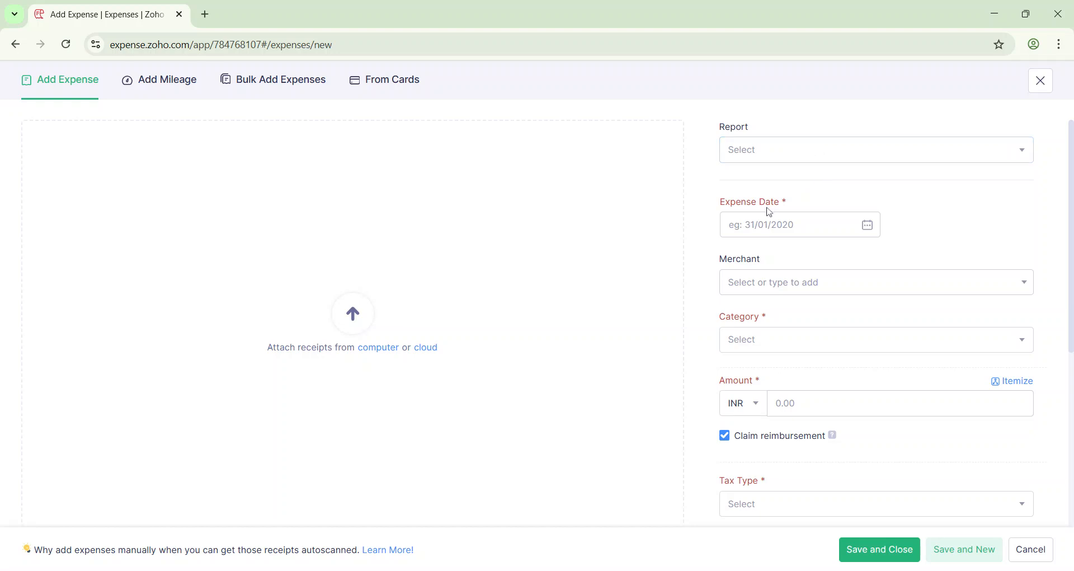
{"action": "left_click", "coordinate": [792, 224]}
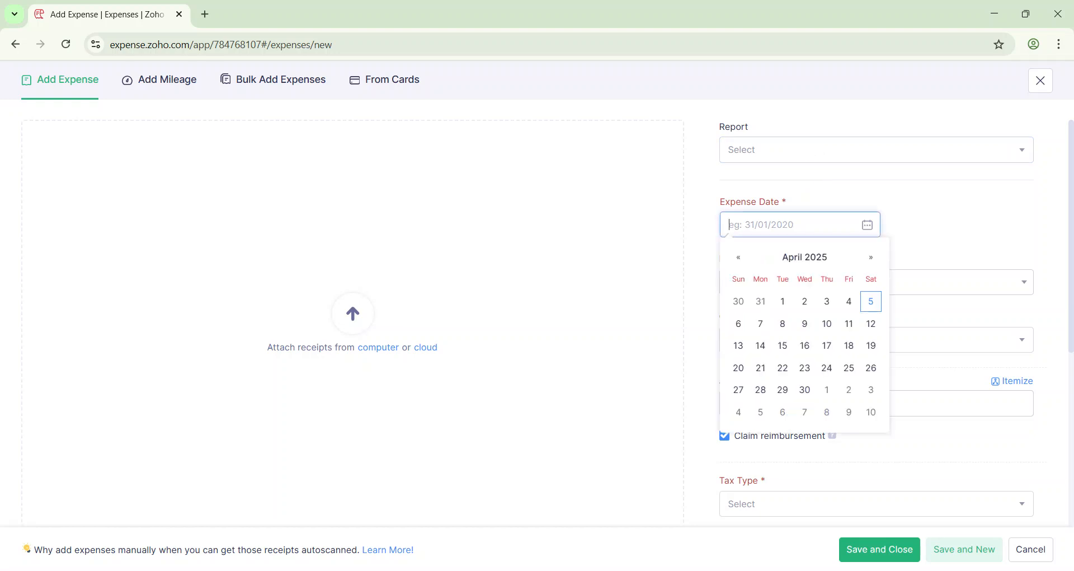
{"action": "left_click", "coordinate": [872, 302]}
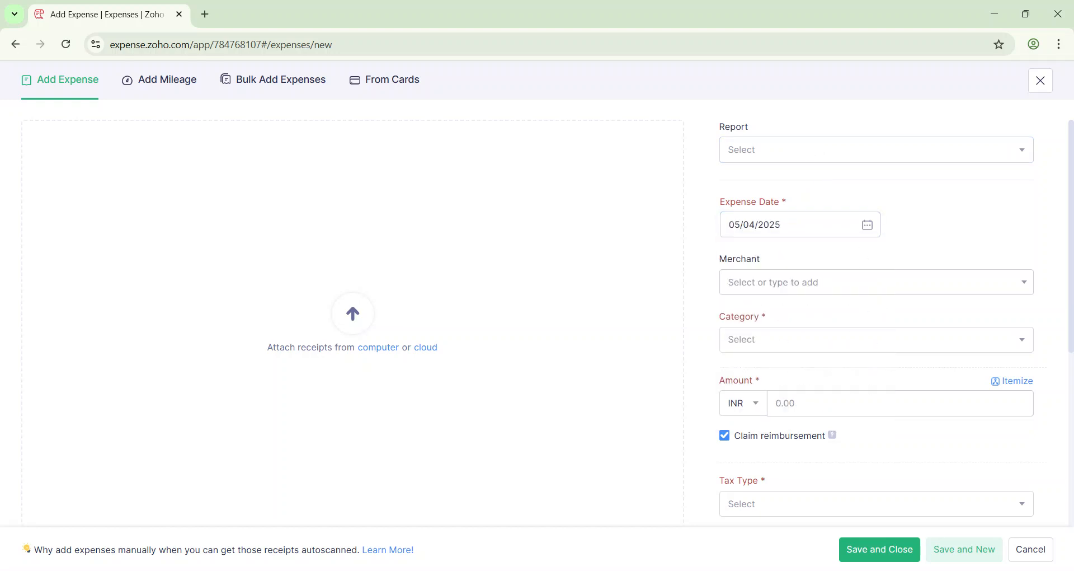
- Set the new expense's category to Travel Expense and check the form for the Travel Type field
{"action": "scroll", "coordinate": [721, 221], "scroll_direction": "down", "scroll_amount": 2}
{"action": "left_click", "coordinate": [740, 216]}
{"action": "type", "text": "tra"}
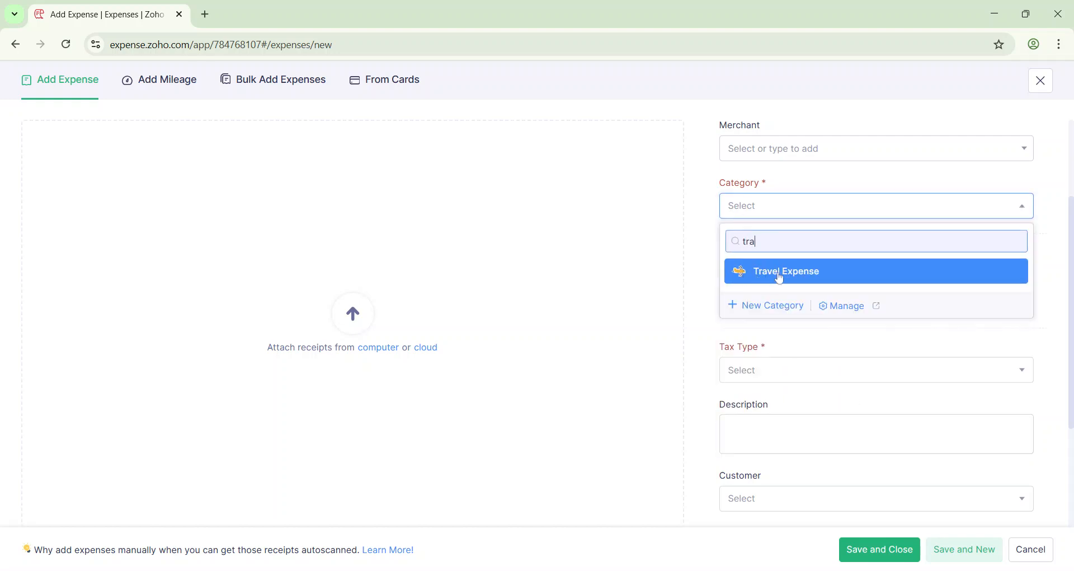
{"action": "left_click", "coordinate": [787, 277]}
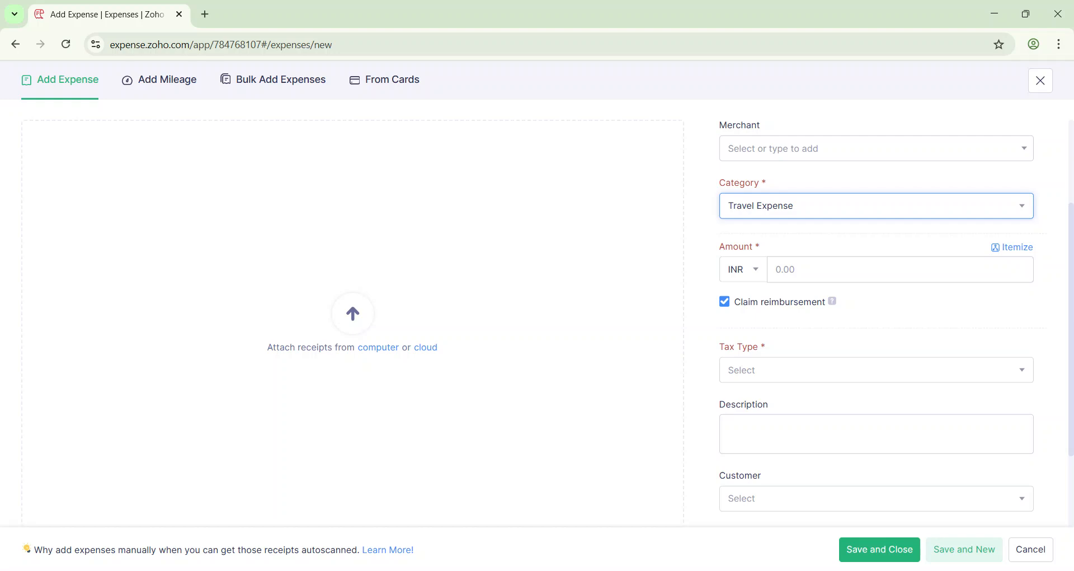
{"action": "scroll", "coordinate": [738, 473], "scroll_direction": "down", "scroll_amount": 2}
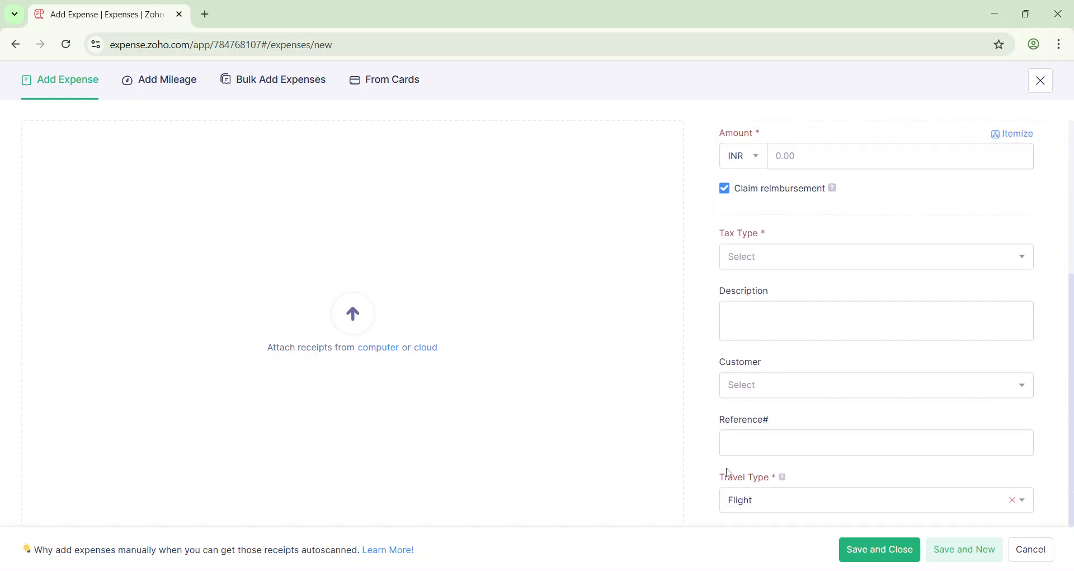
- Check the Travel Type field's help text and set the expense amount to 98 INR
{"action": "left_click_drag", "start_coordinate": [715, 477], "coordinate": [778, 485]}
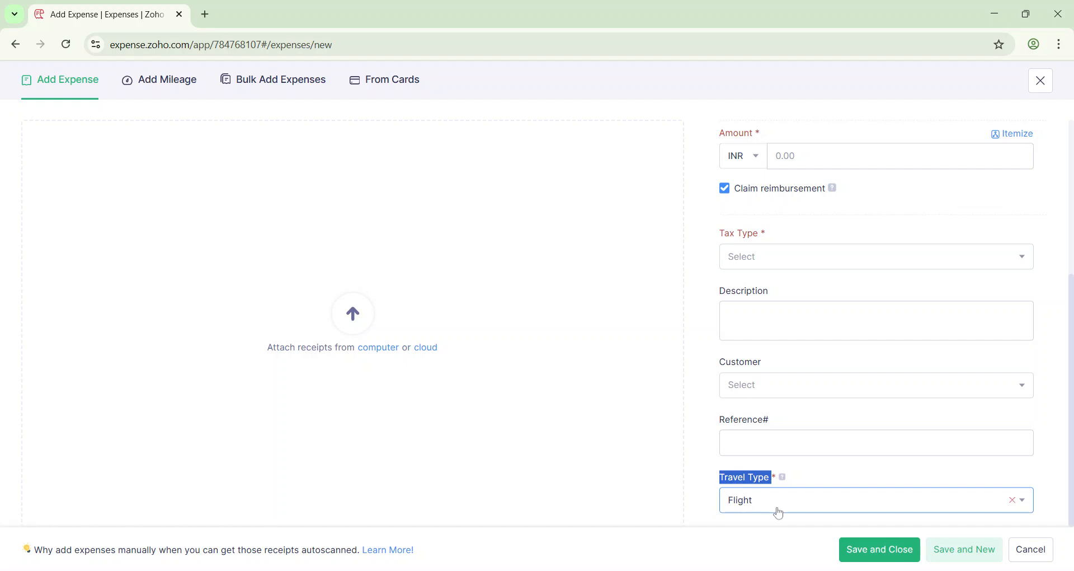
{"action": "mouse_move", "coordinate": [785, 483]}
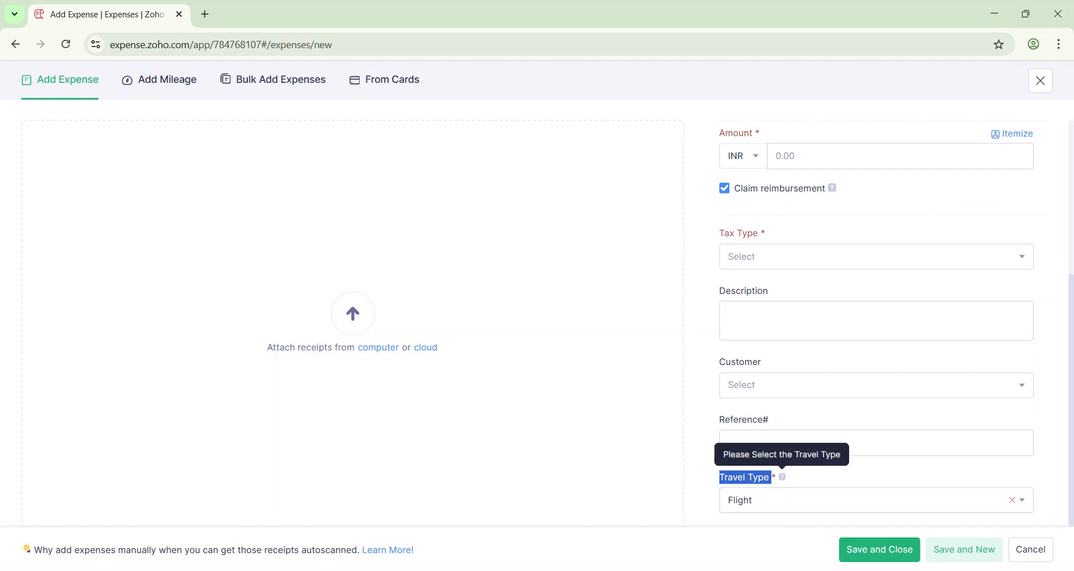
{"action": "left_click", "coordinate": [748, 257]}
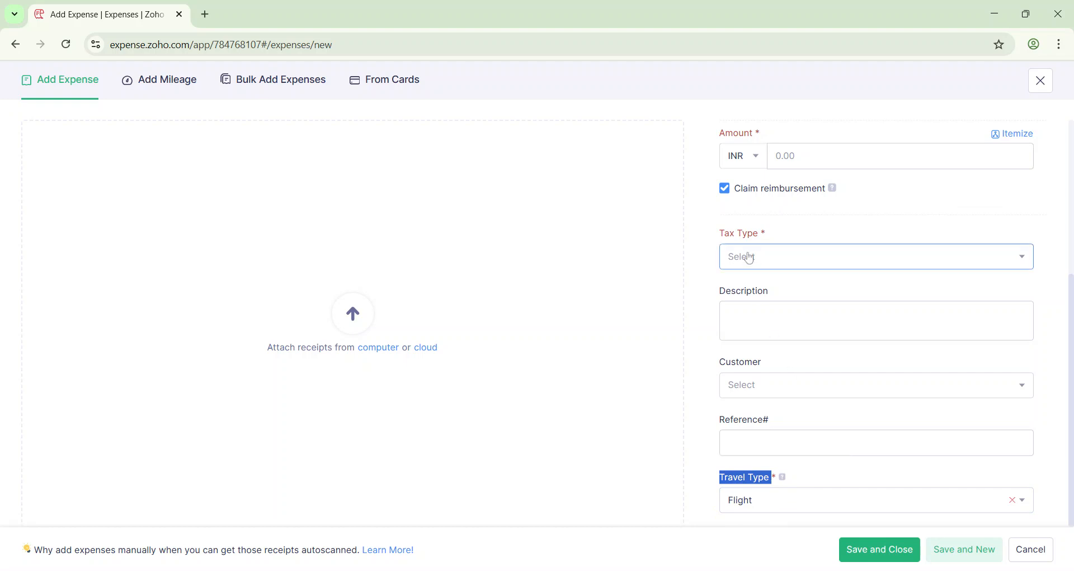
{"action": "left_click", "coordinate": [811, 156]}
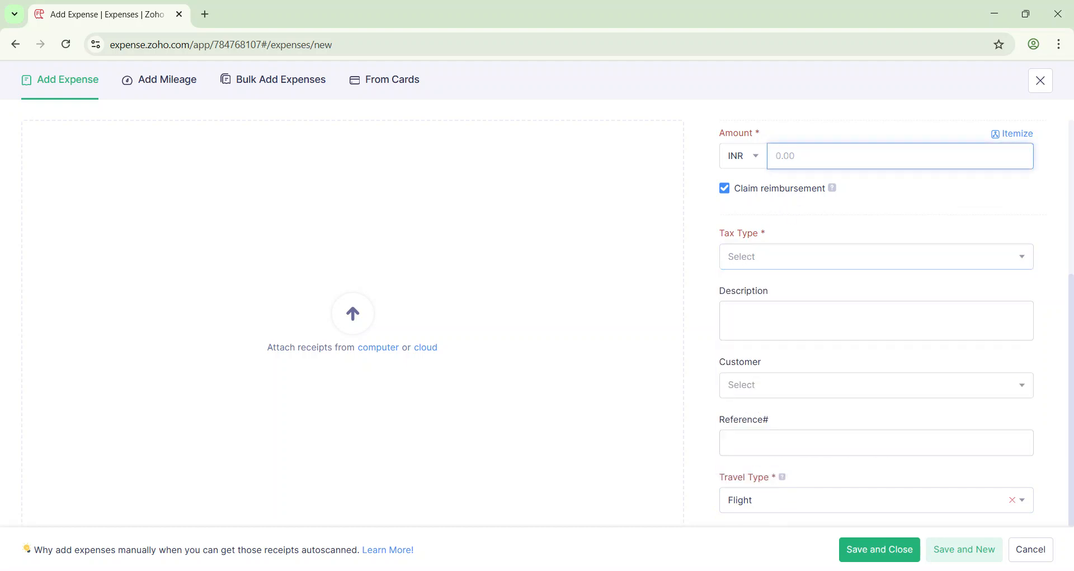
{"action": "type", "text": "98"}
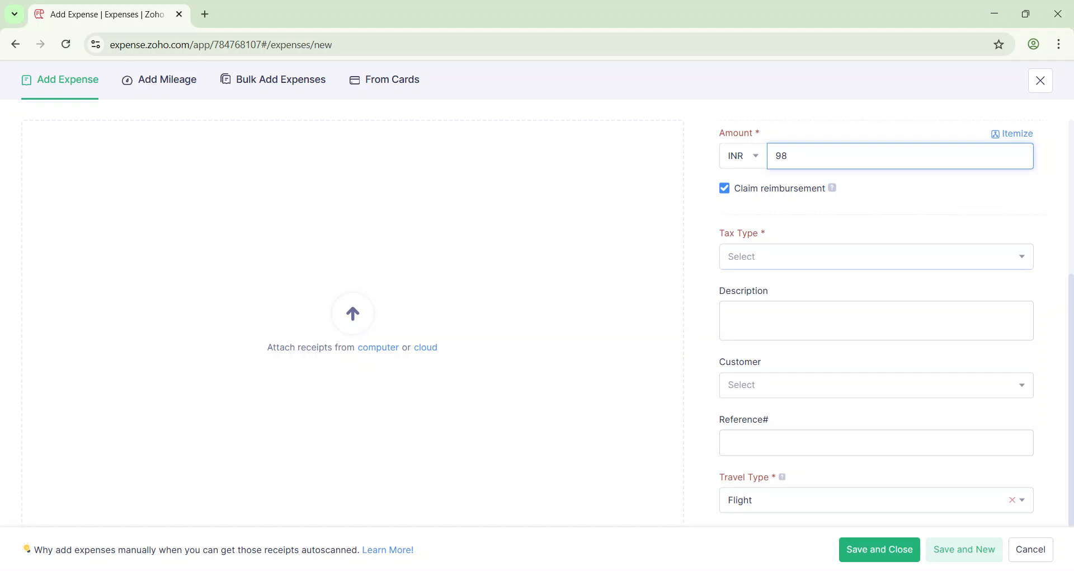
- Set the expense's tax type to "Outside the scope of GST." and save and close the expense
{"action": "left_click", "coordinate": [750, 259]}
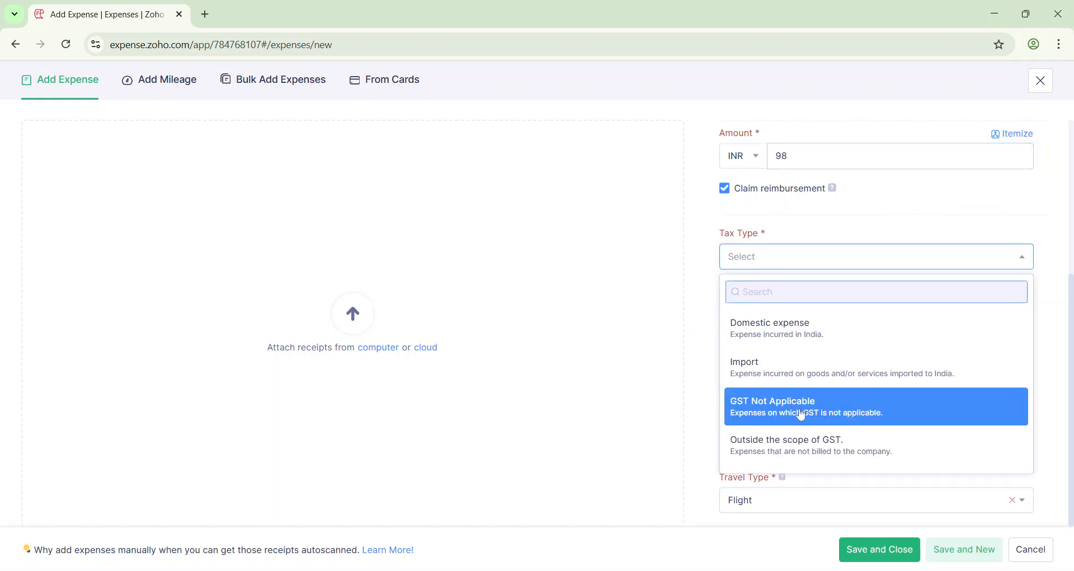
{"action": "left_click", "coordinate": [806, 448]}
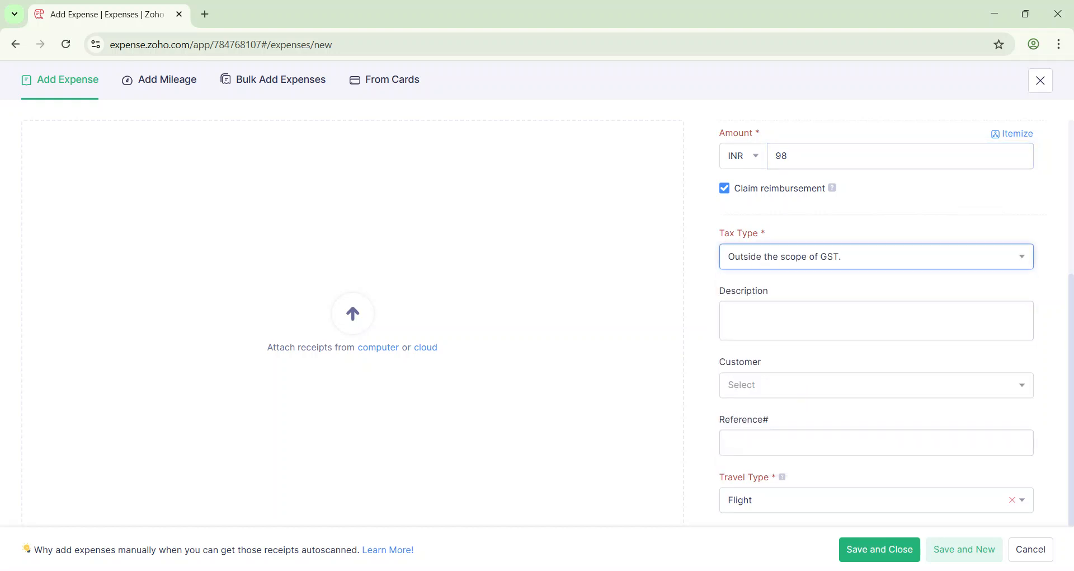
{"action": "left_click", "coordinate": [882, 548]}
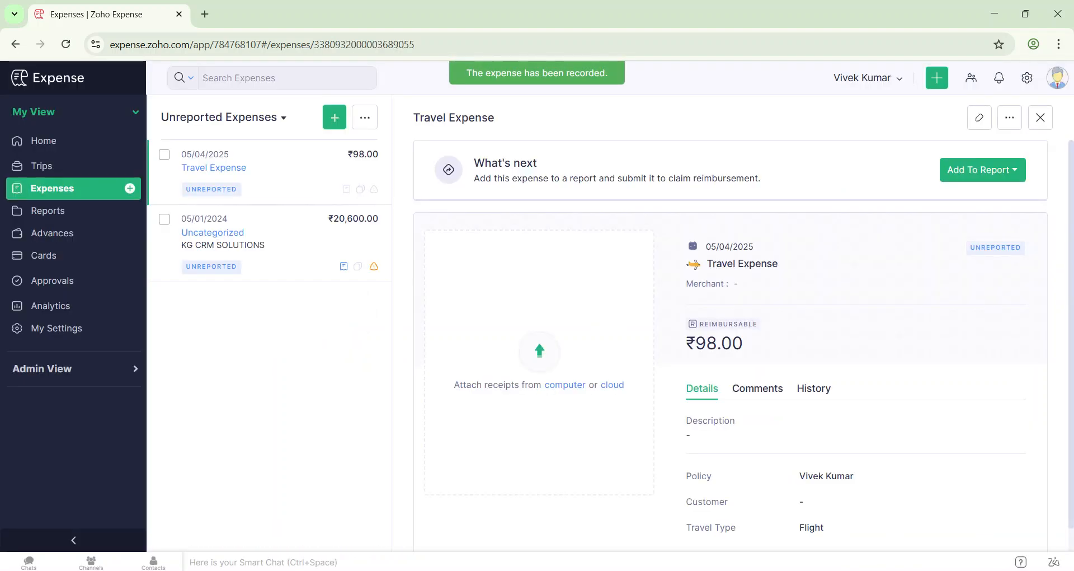
{"action": "scroll", "coordinate": [898, 410], "scroll_direction": "down", "scroll_amount": 1}
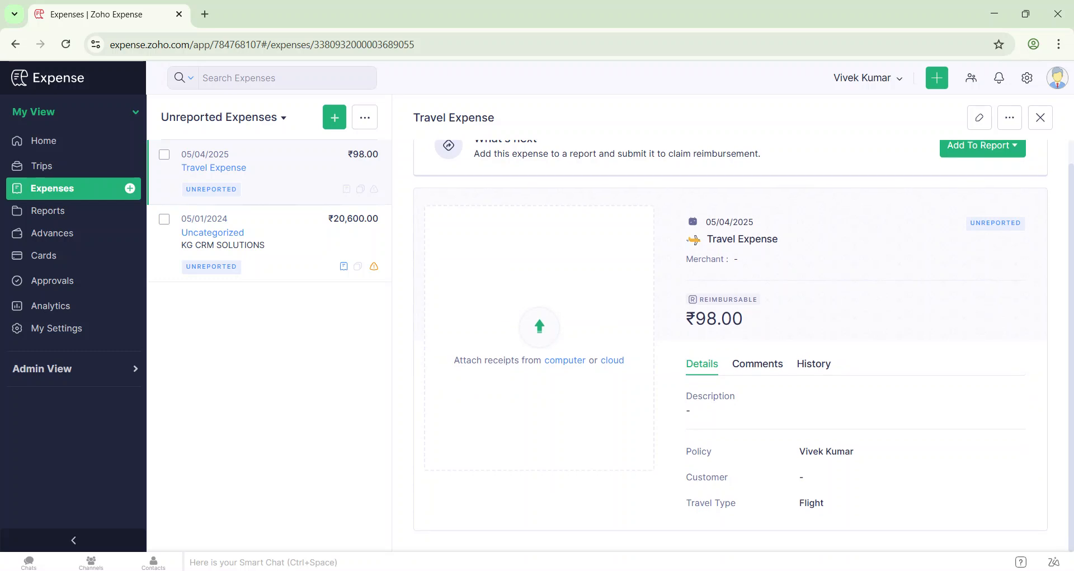